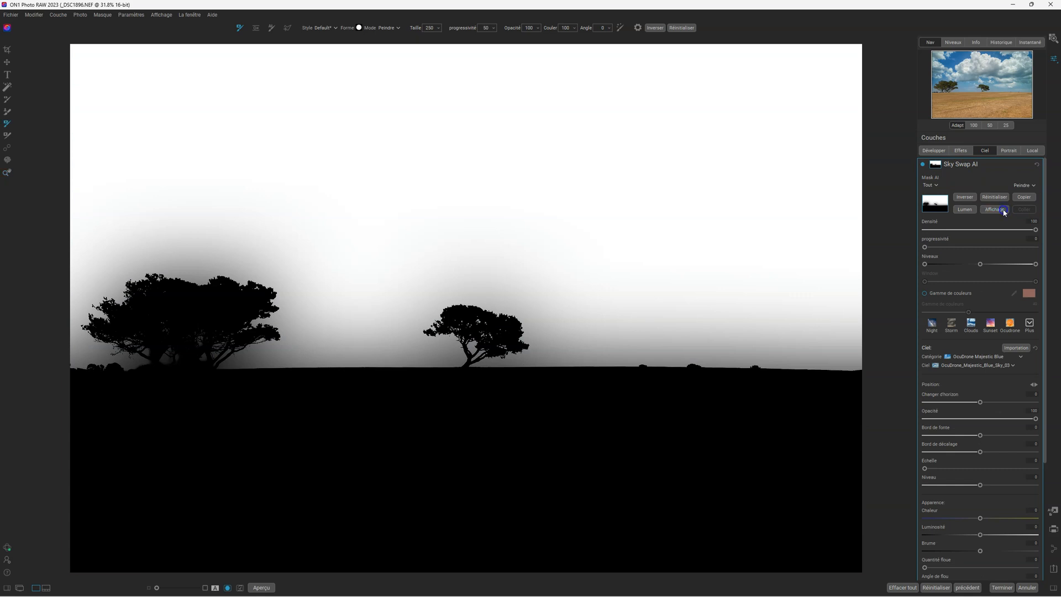
# - Display the sky mask, try Bord de fonte at about 51, and reset it to 0
pyautogui.click(1004, 211)
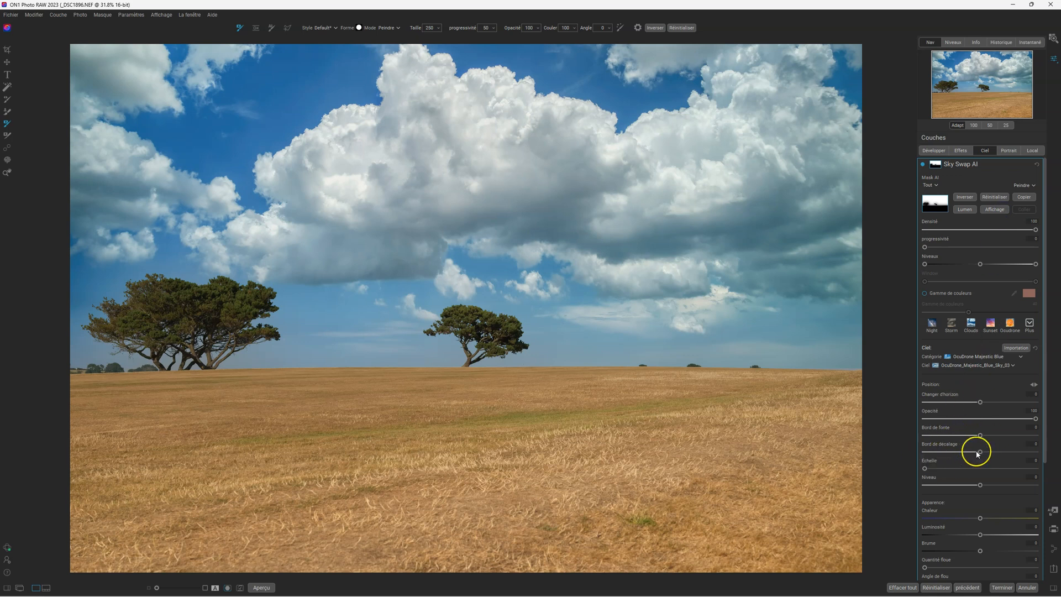
pyautogui.click(1000, 209)
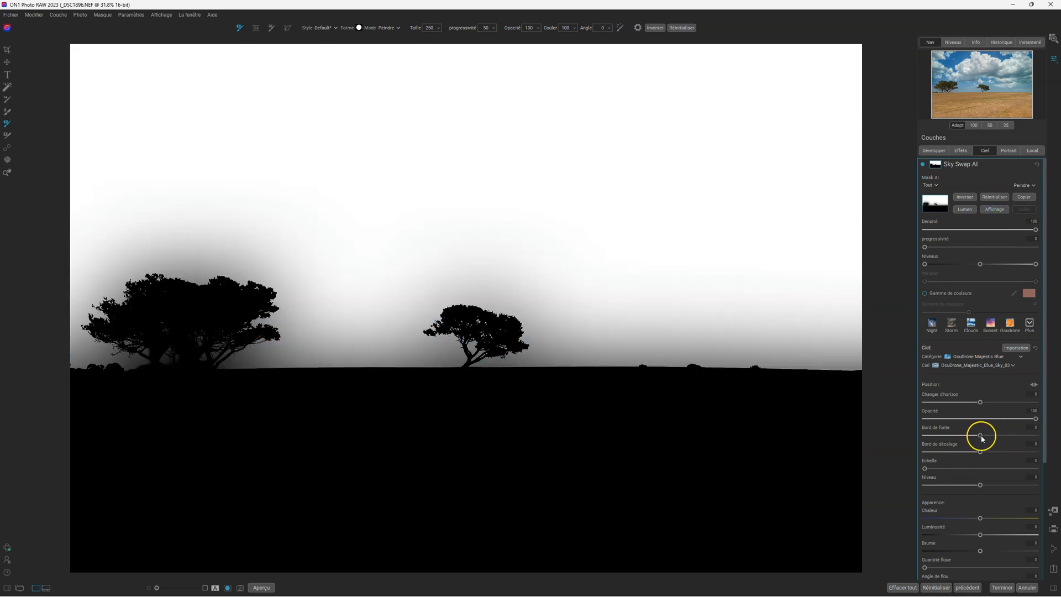
pyautogui.moveTo(982, 438); pyautogui.dragTo(1009, 437)
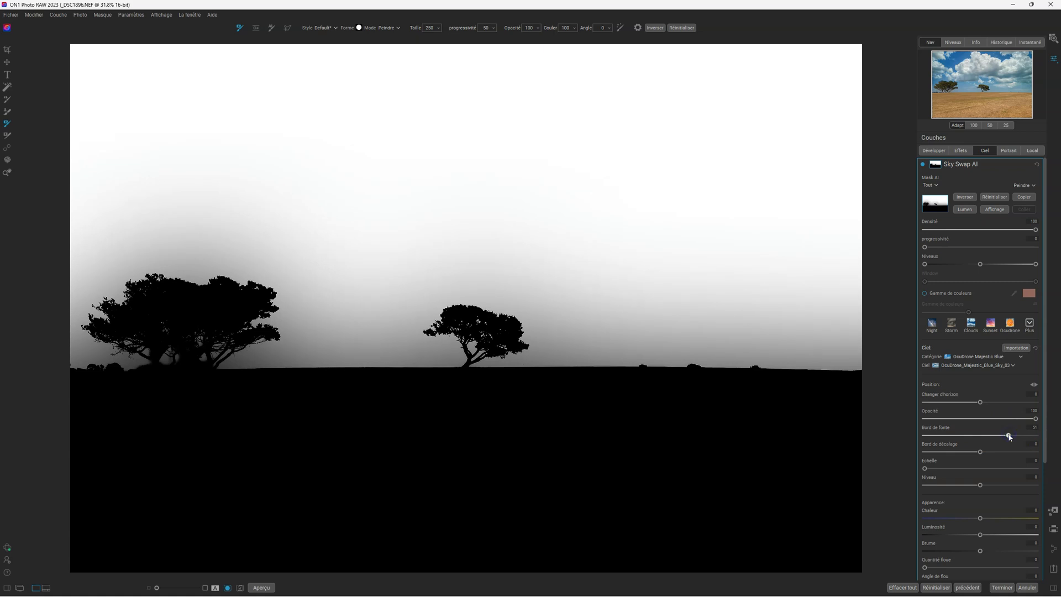
pyautogui.doubleClick(1009, 436)
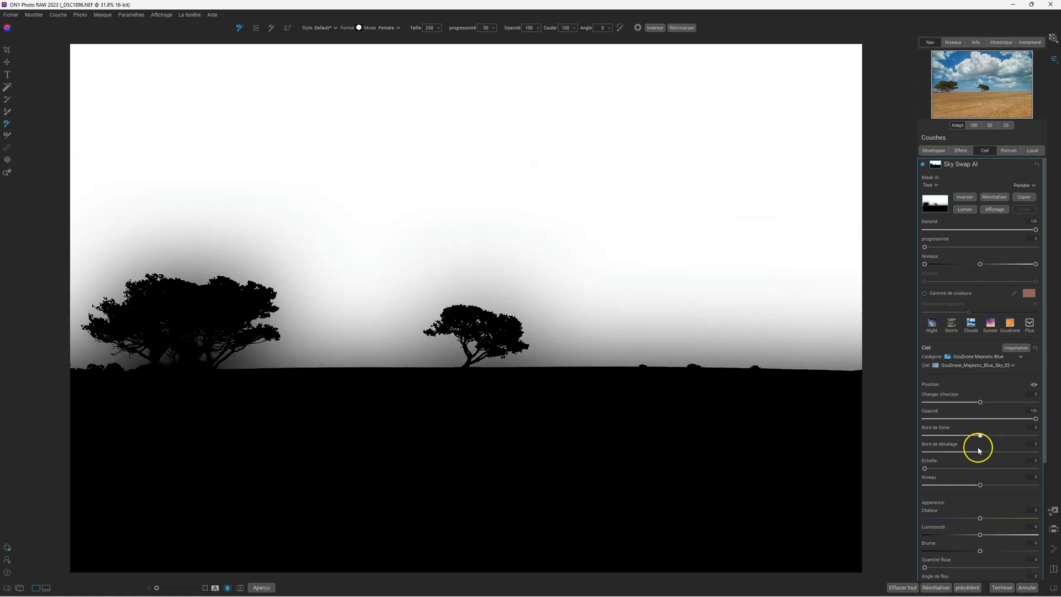
# - Try Bord de décalage at -100 on the sky mask, compare it with the photo, and reset it to 0
pyautogui.moveTo(981, 453); pyautogui.dragTo(895, 433)
pyautogui.doubleClick(956, 447)
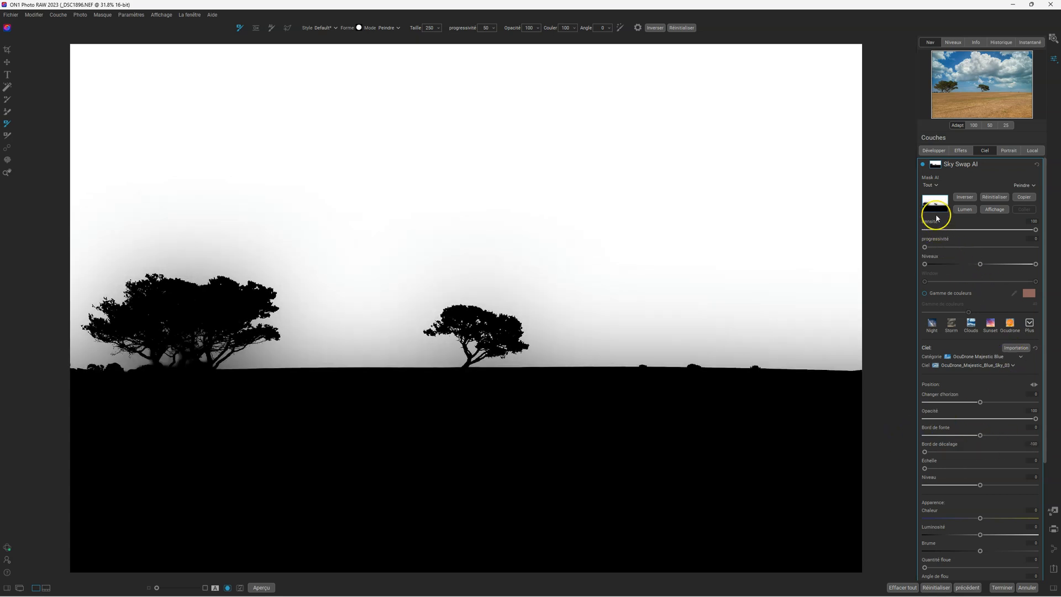
pyautogui.click(994, 209)
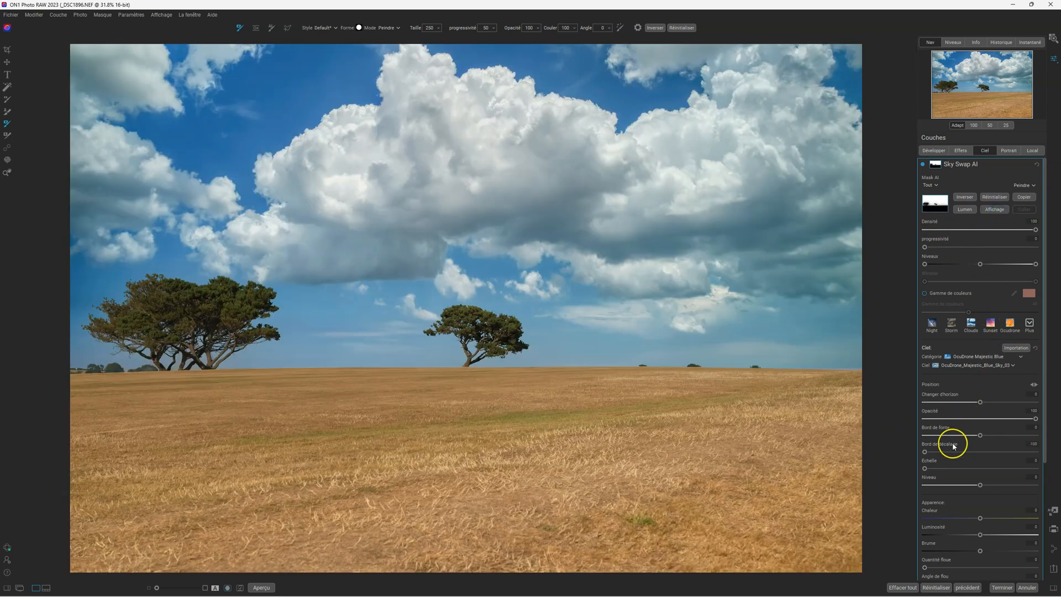
pyautogui.moveTo(935, 453)
pyautogui.mouseDown()
pyautogui.moveTo(995, 454)
pyautogui.moveTo(919, 447)
pyautogui.mouseUp()
pyautogui.click(925, 452)
# - Try pulling the sky mask's midtone and white levels down to the black end, reset the levels and hide the mask
pyautogui.click(996, 210)
pyautogui.moveTo(980, 265); pyautogui.dragTo(943, 274)
pyautogui.moveTo(1029, 267); pyautogui.dragTo(902, 265)
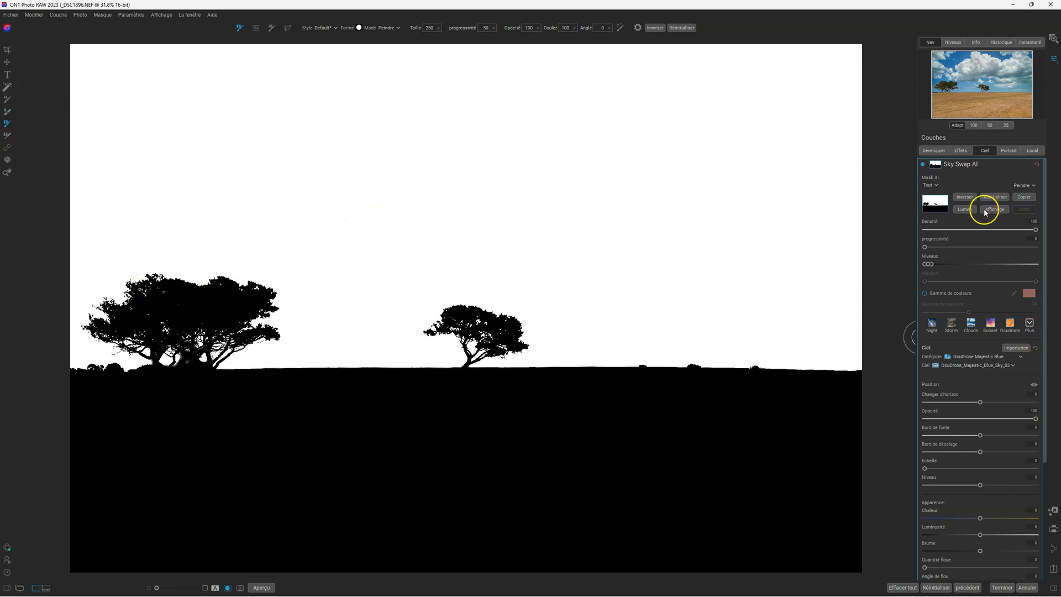
pyautogui.click(933, 260)
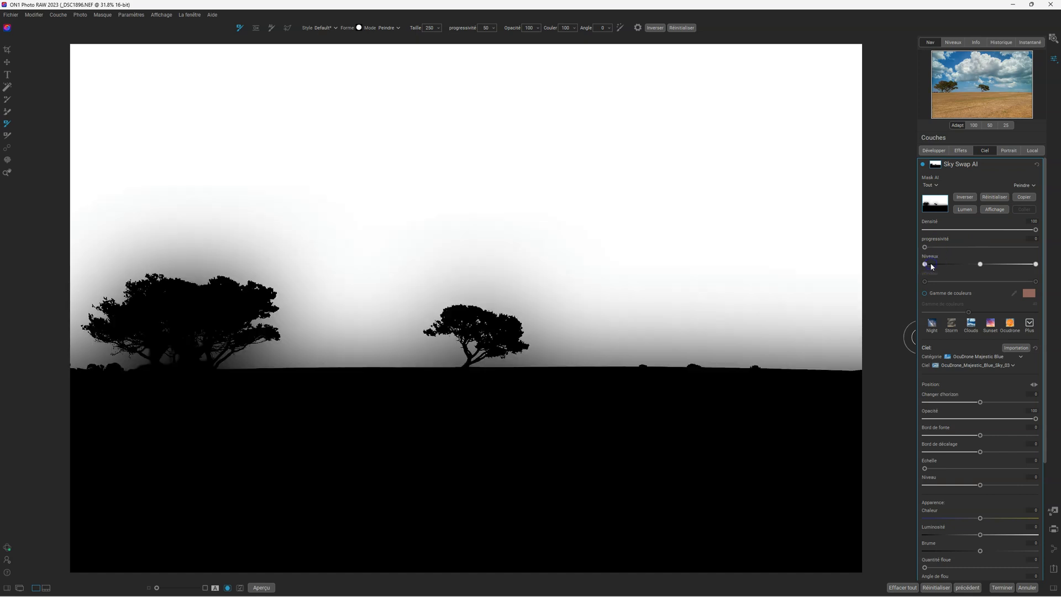
pyautogui.click(989, 211)
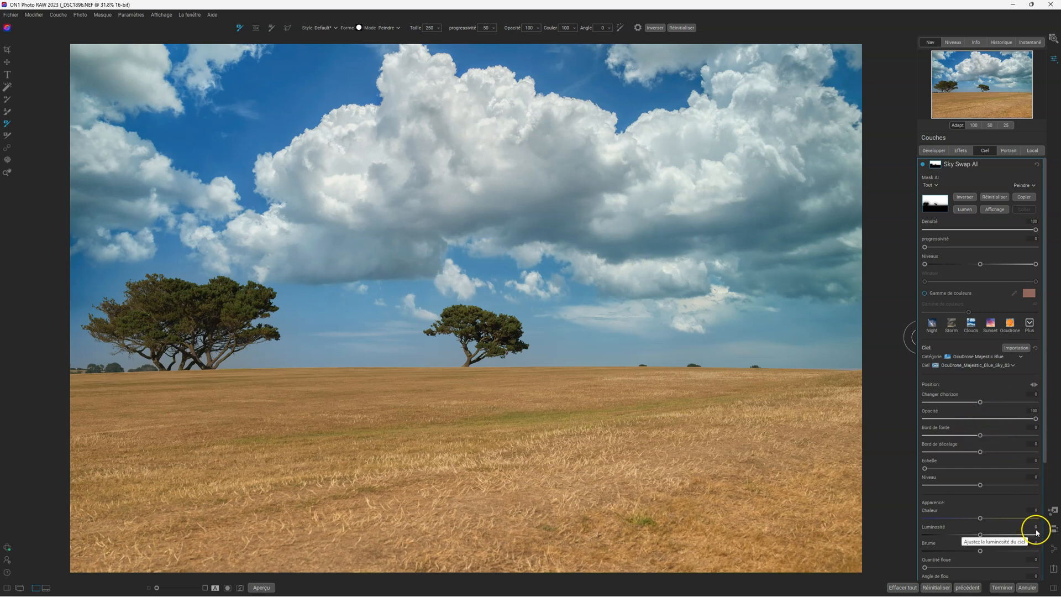
# - Warm and brighten the replacement sky by setting its Chaleur and Luminosité to about 80
pyautogui.scroll(-3, 1017, 475)
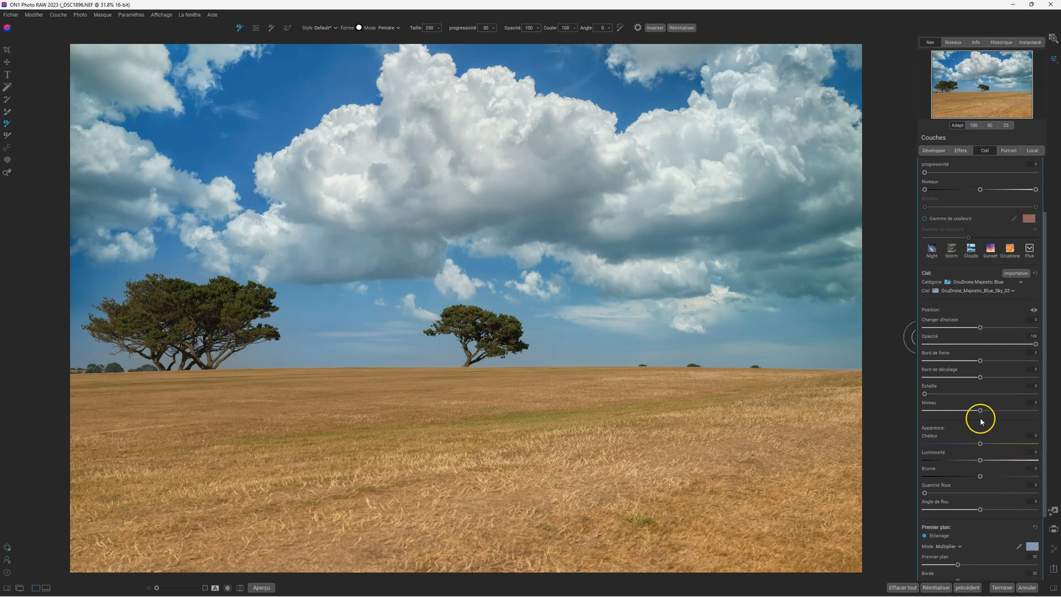
pyautogui.moveTo(1002, 445); pyautogui.dragTo(1035, 442)
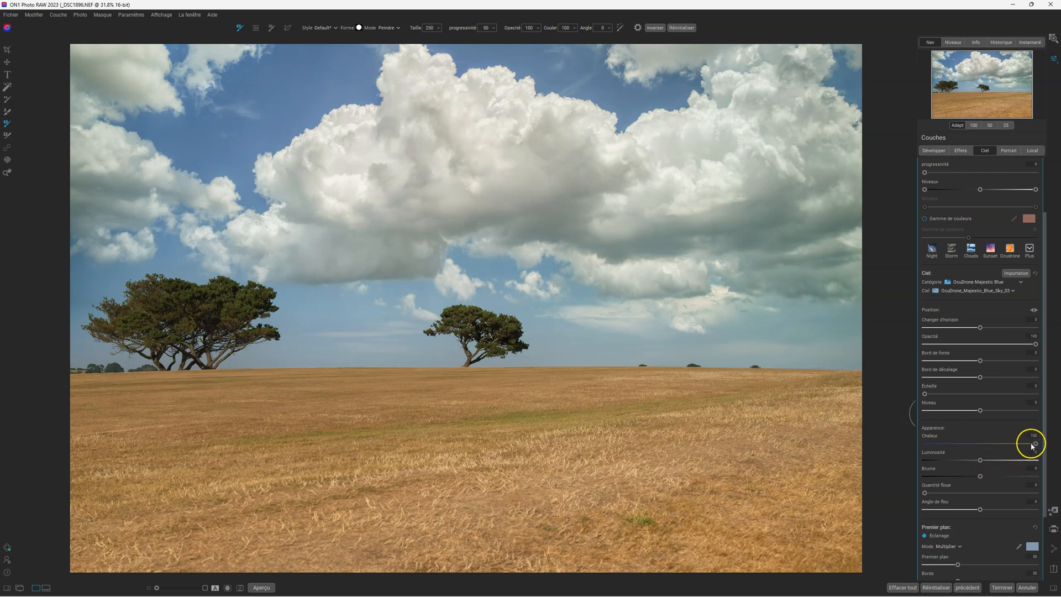
pyautogui.moveTo(980, 460); pyautogui.dragTo(1015, 460)
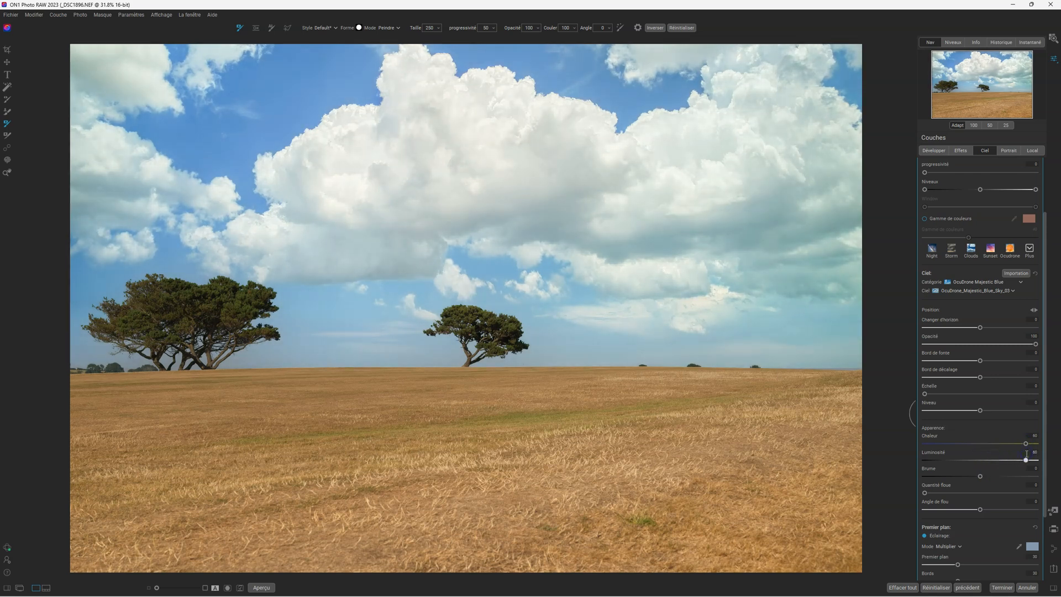
pyautogui.moveTo(980, 477)
pyautogui.mouseDown()
pyautogui.moveTo(1000, 476)
pyautogui.moveTo(974, 476)
pyautogui.mouseUp()
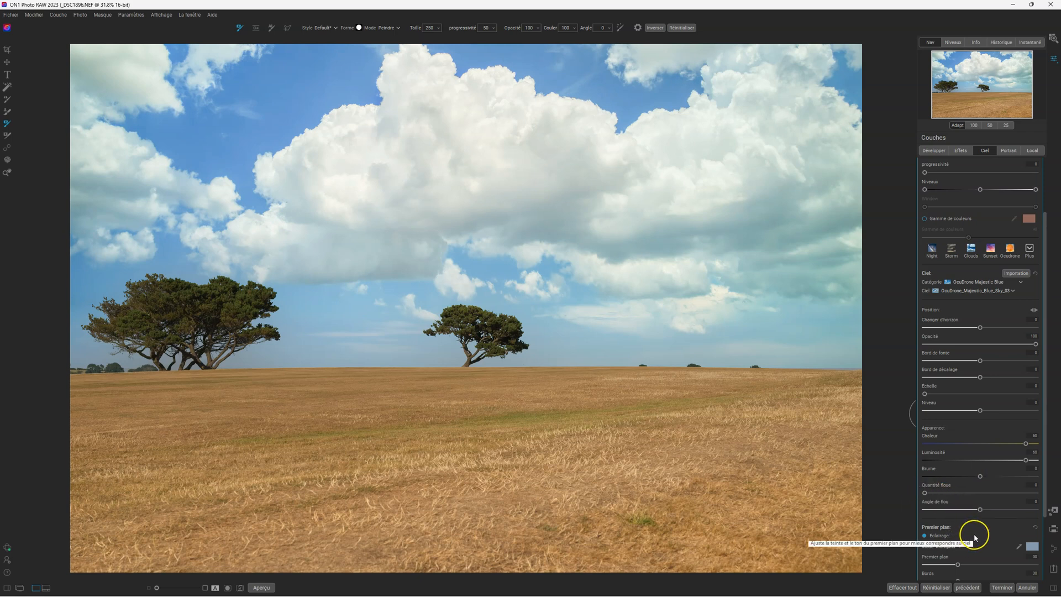
# - Set the foreground lighting to Premier plan 63, Bords 87 and Distance 100, and sample its colour from the white cloud
pyautogui.scroll(-1, 976, 535)
pyautogui.scroll(-3, 976, 535)
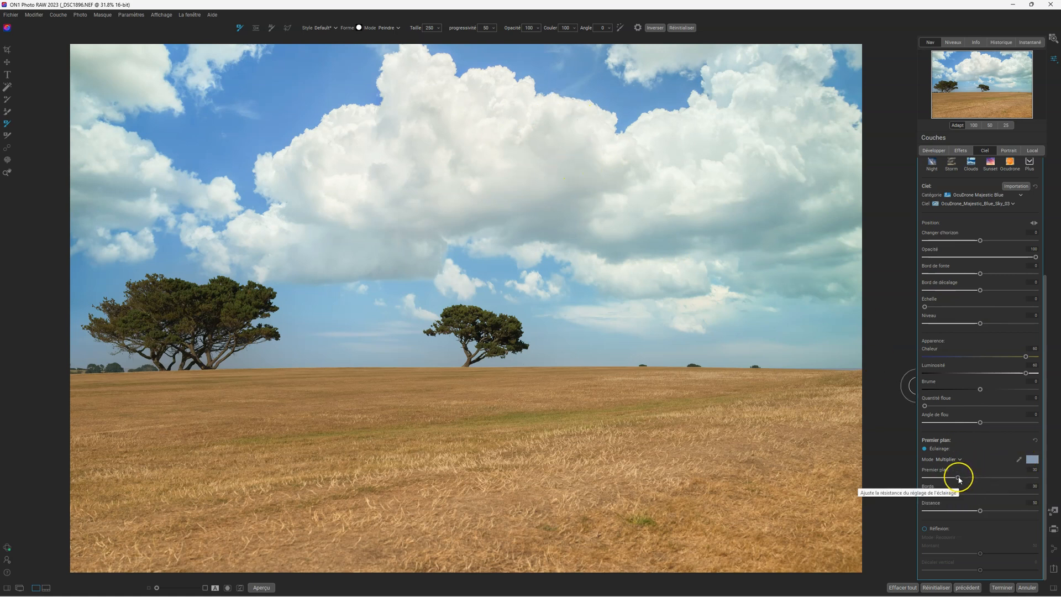
pyautogui.moveTo(959, 478); pyautogui.dragTo(1047, 505)
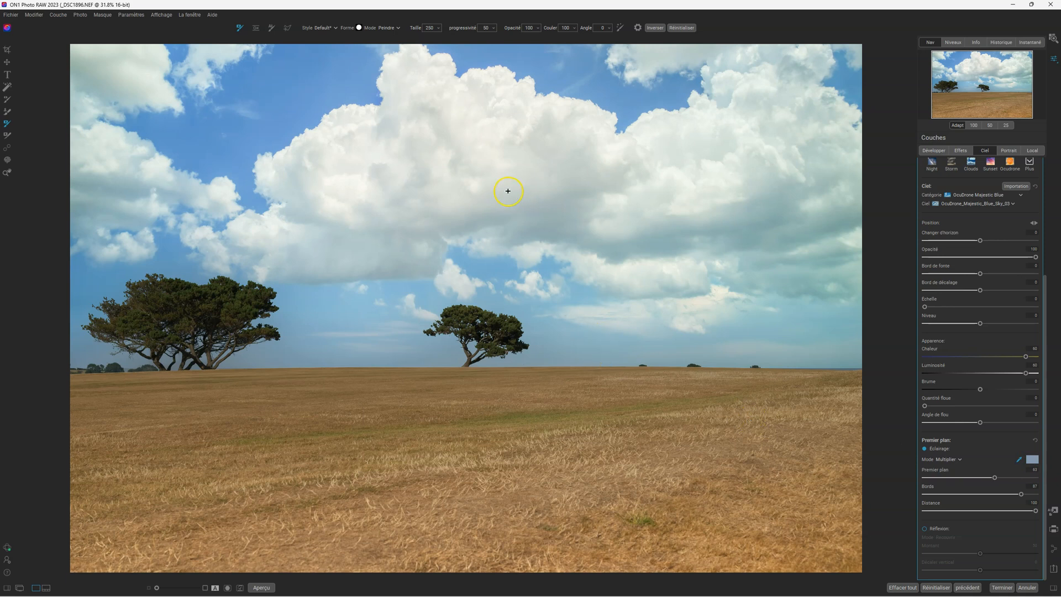
pyautogui.click(484, 164)
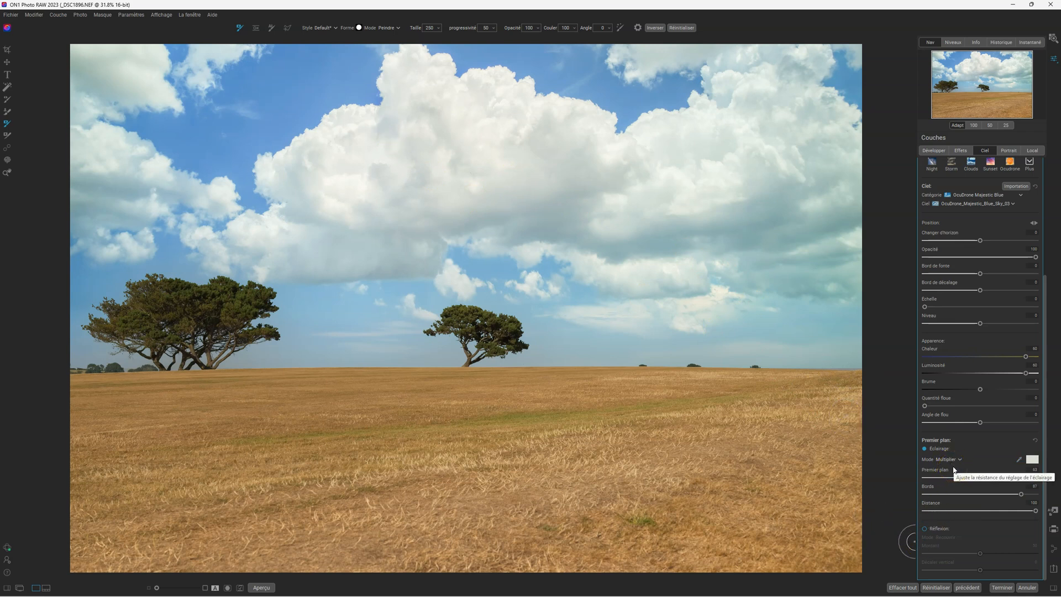
# - Compare the photo with and without the Sky Swap AI effect
pyautogui.scroll(5, 998, 298)
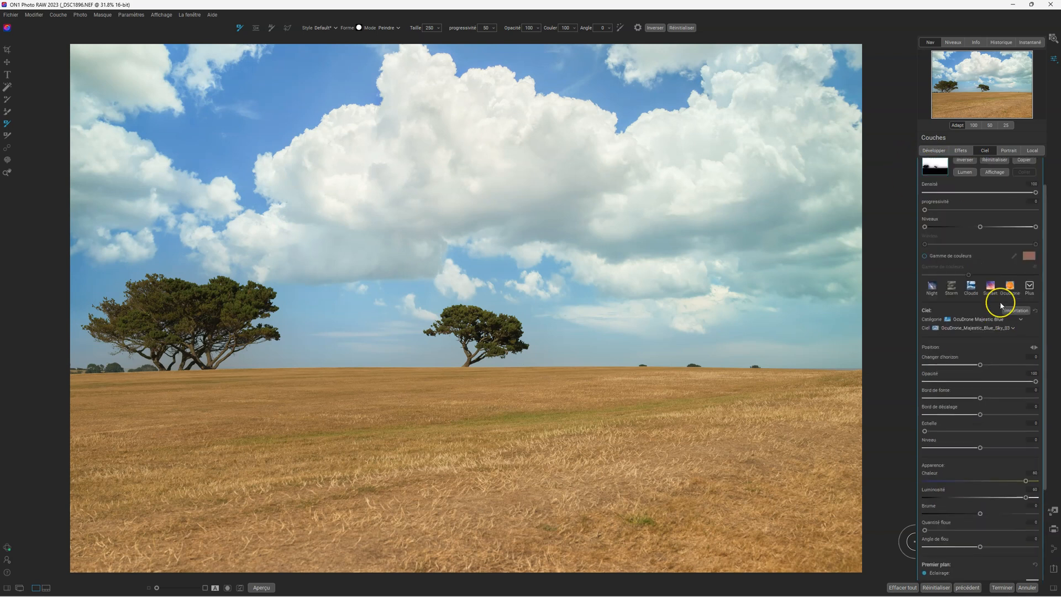
pyautogui.click(923, 164)
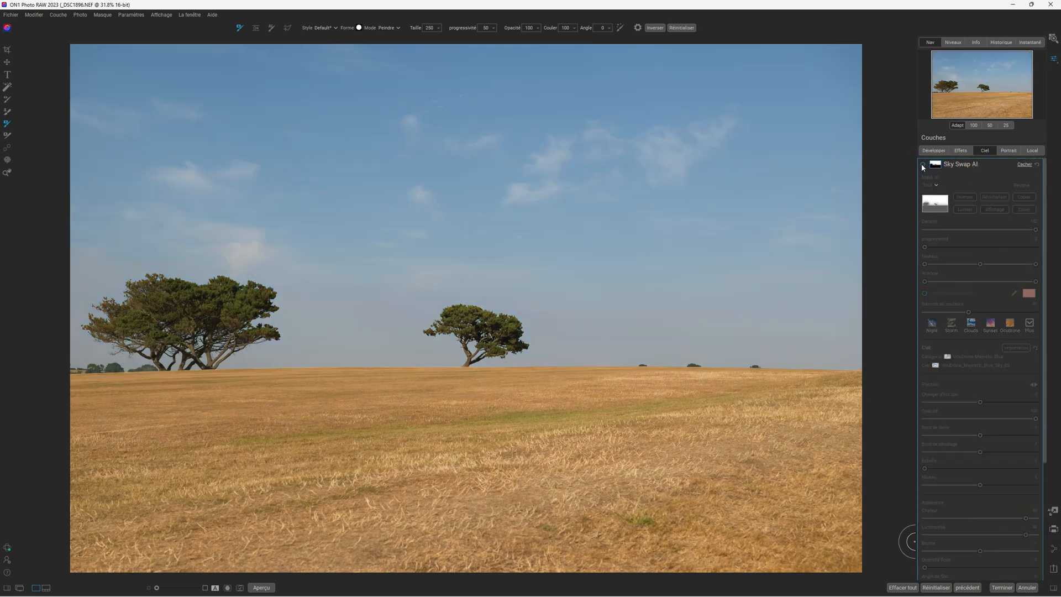
pyautogui.click(922, 165)
pyautogui.click(922, 165)
pyautogui.click(922, 165)
pyautogui.click(922, 165)
pyautogui.click(922, 166)
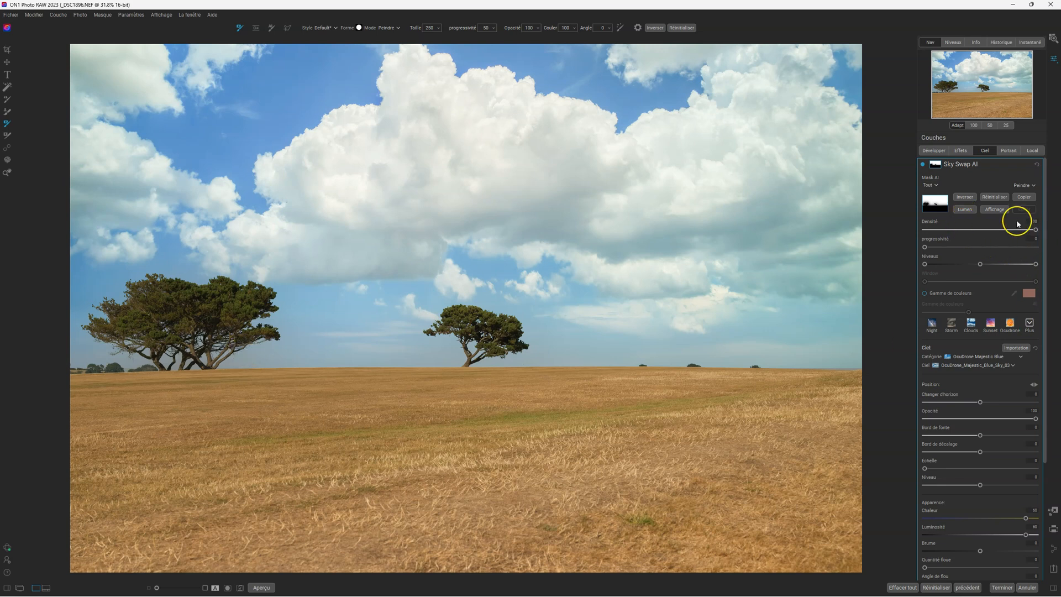
# - Harden the sky mask by lowering its midtone and white levels right beside the black point, checking both mask and photo
pyautogui.click(996, 210)
pyautogui.click(997, 211)
pyautogui.click(993, 215)
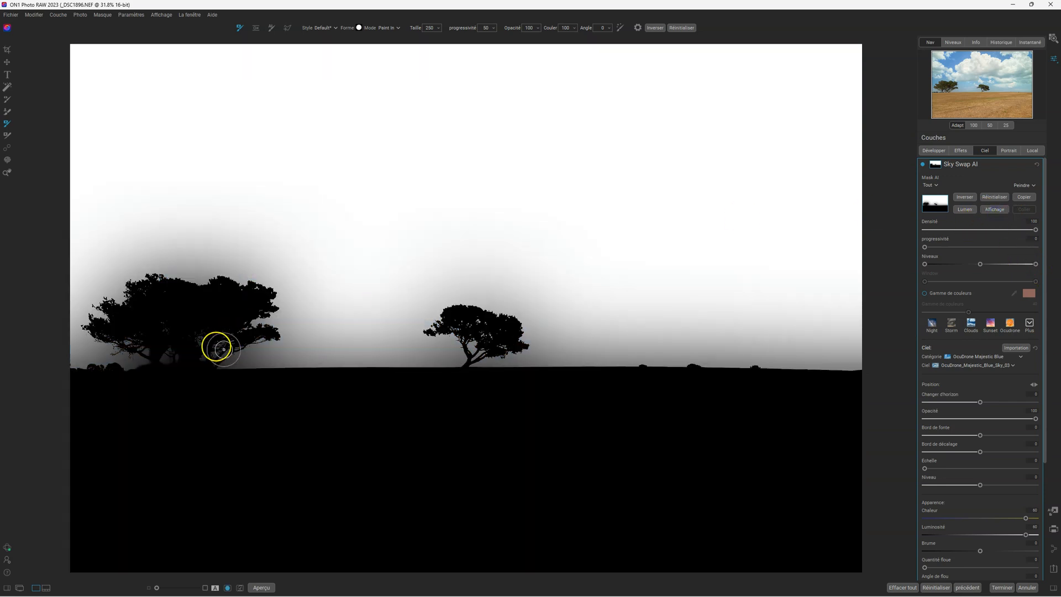
pyautogui.moveTo(980, 264); pyautogui.dragTo(934, 265)
pyautogui.moveTo(1034, 265); pyautogui.dragTo(912, 272)
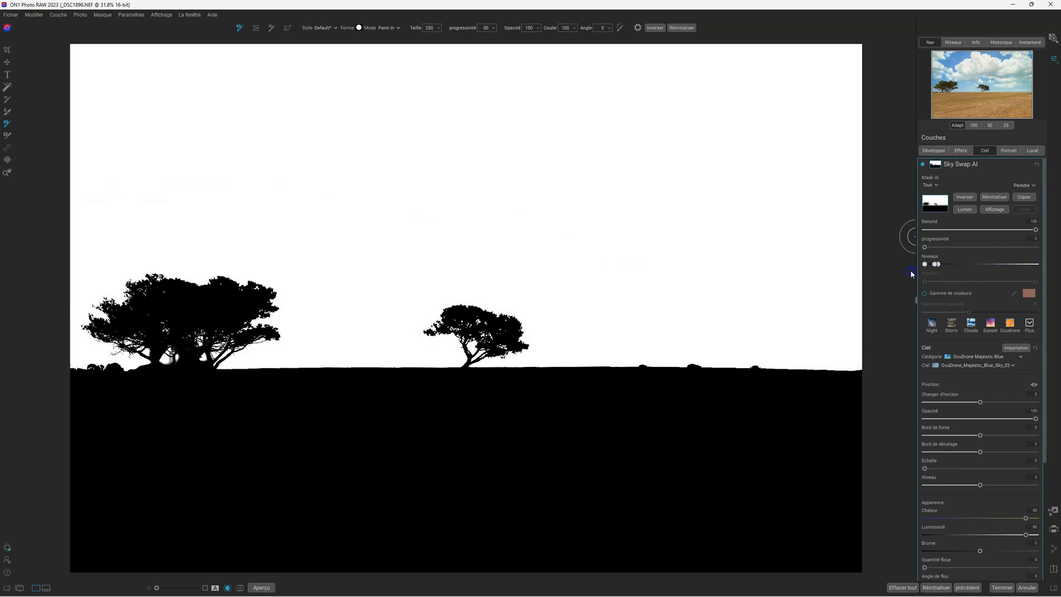
pyautogui.click(994, 210)
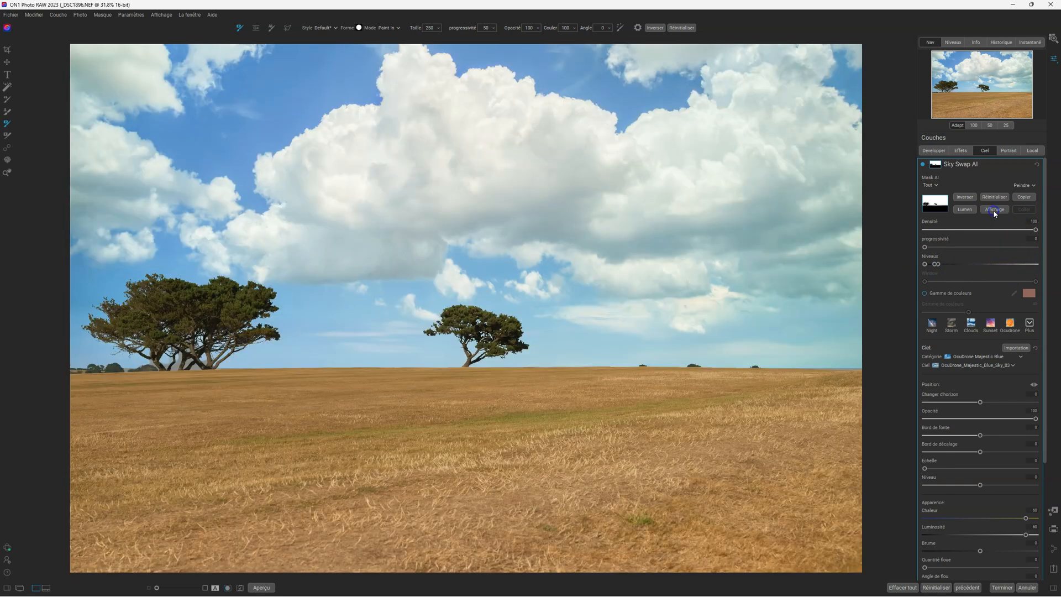
pyautogui.click(994, 210)
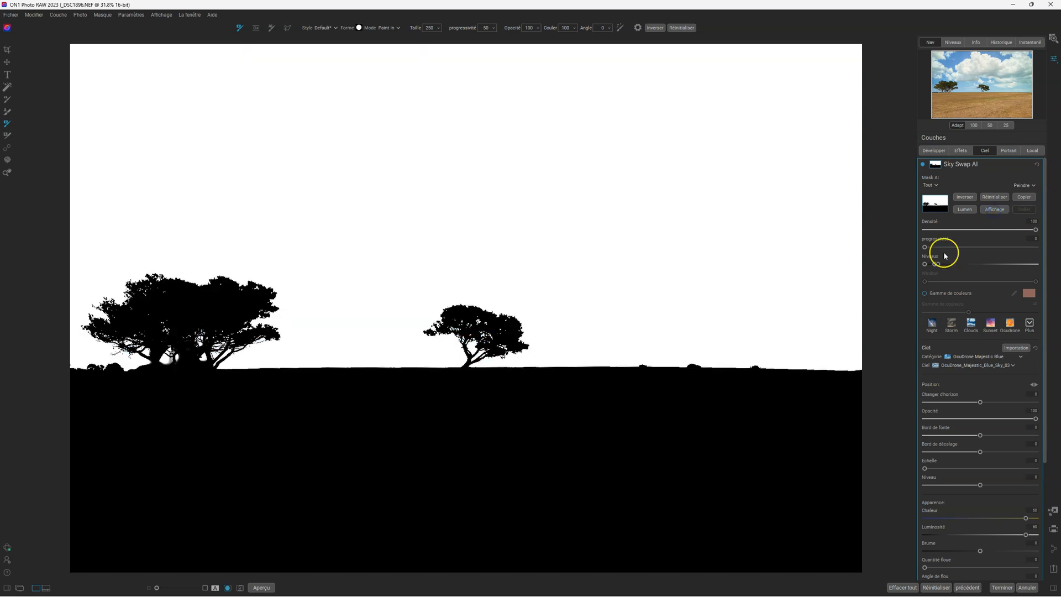
pyautogui.moveTo(935, 265); pyautogui.dragTo(886, 266)
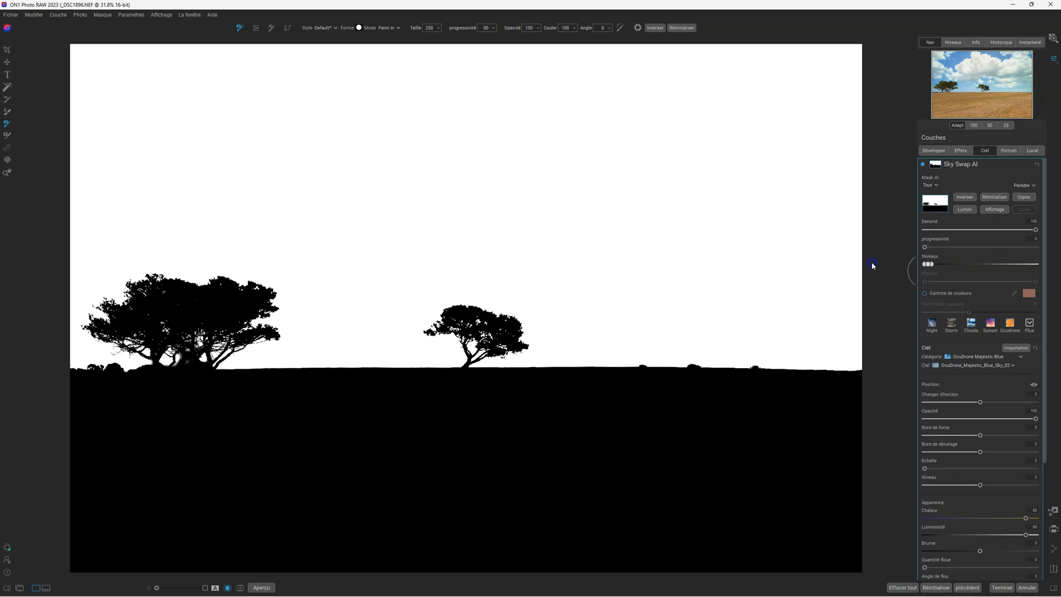
pyautogui.click(998, 210)
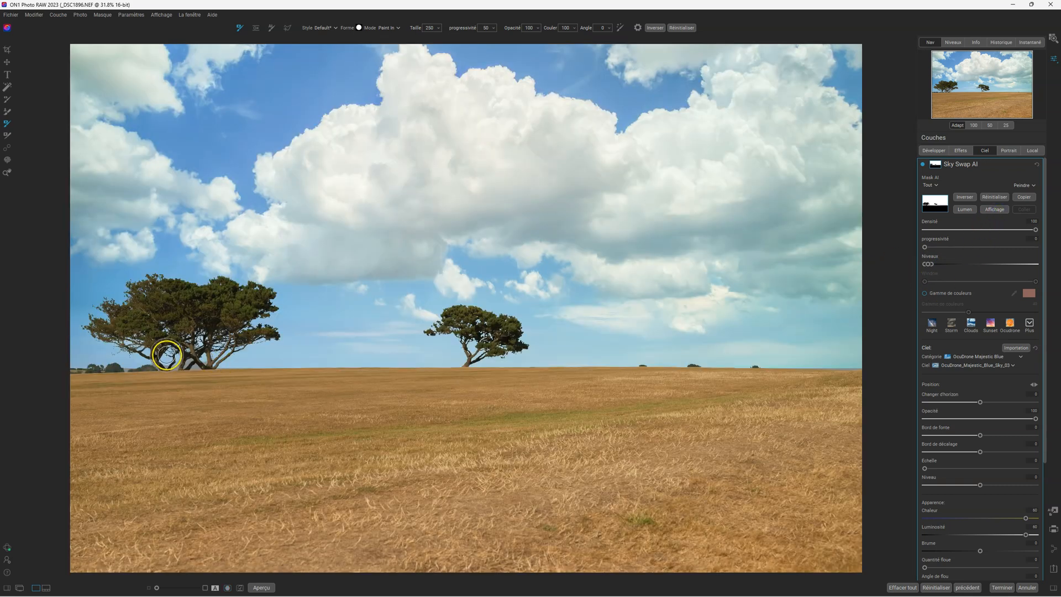
# - Enable the Pinceau Parfait edge detection and paint the new sky into the gaps between the trunks of the large tree group
pyautogui.click(626, 29)
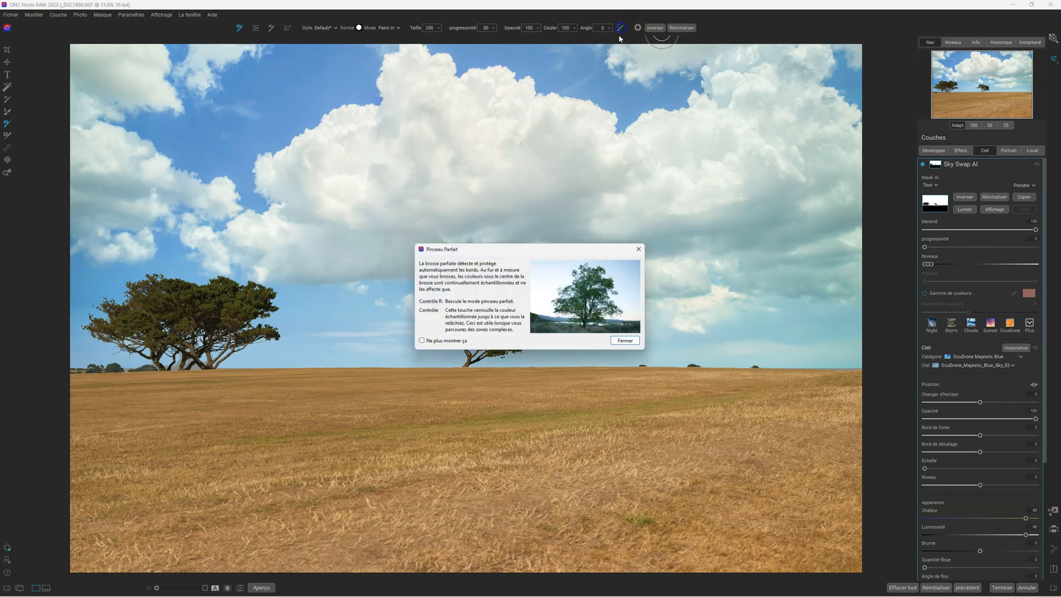
pyautogui.click(632, 342)
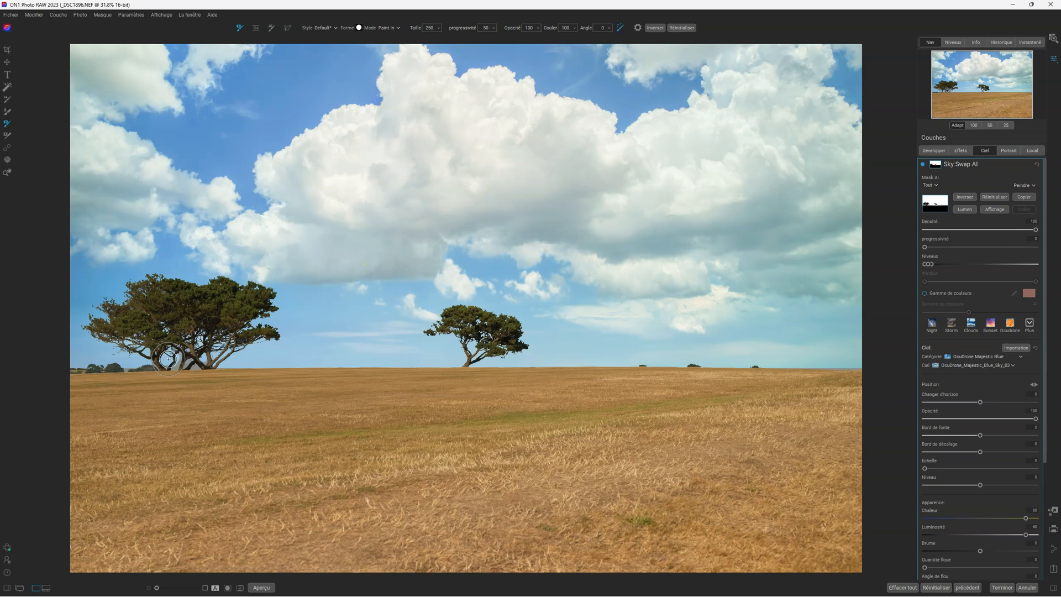
pyautogui.moveTo(168, 359); pyautogui.dragTo(231, 369)
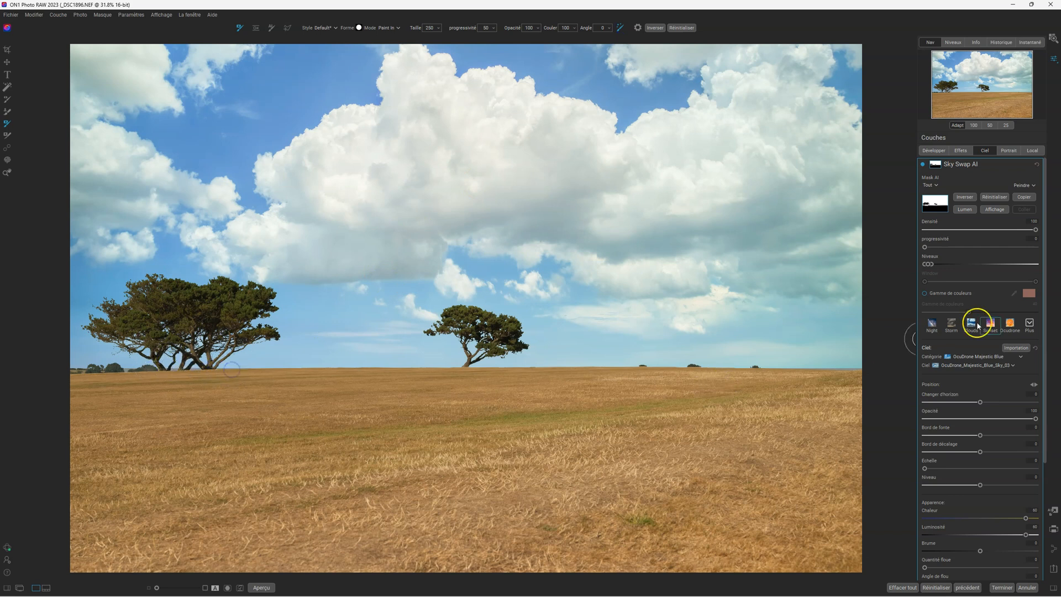
# - Paint out the stray mask strokes on the field below the large tree group, with the brush size reduced to 90
pyautogui.click(1000, 210)
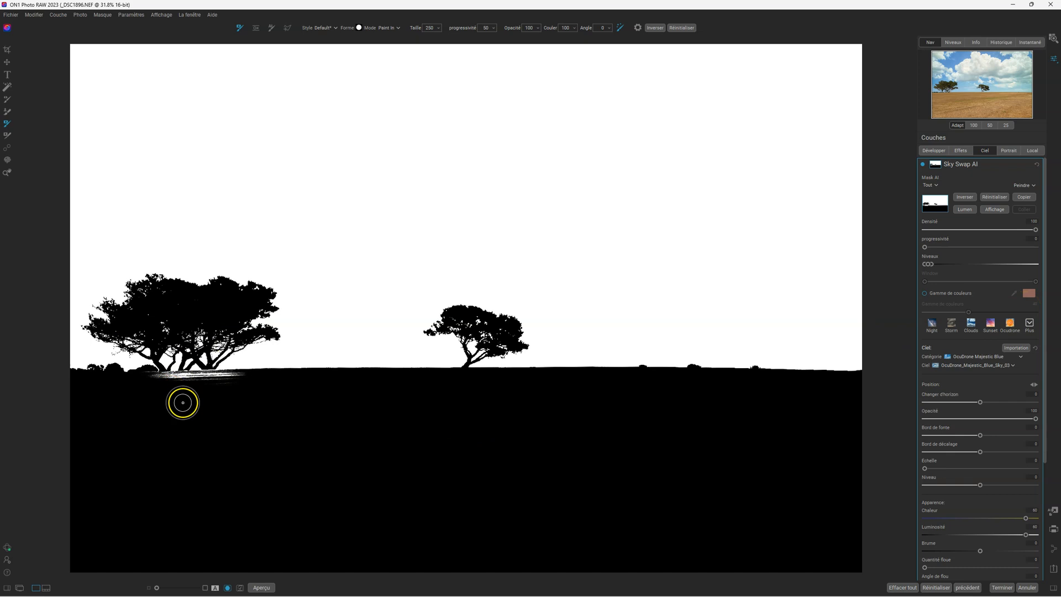
pyautogui.press('alt')
pyautogui.moveTo(197, 392)
pyautogui.mouseDown()
pyautogui.moveTo(167, 390)
pyautogui.moveTo(230, 386)
pyautogui.moveTo(138, 386)
pyautogui.moveTo(278, 405)
pyautogui.moveTo(214, 398)
pyautogui.moveTo(212, 384)
pyautogui.moveTo(188, 381)
pyautogui.moveTo(208, 378)
pyautogui.moveTo(157, 379)
pyautogui.mouseUp()
pyautogui.press('[')
pyautogui.press('[')
pyautogui.press('[')
pyautogui.press('[')
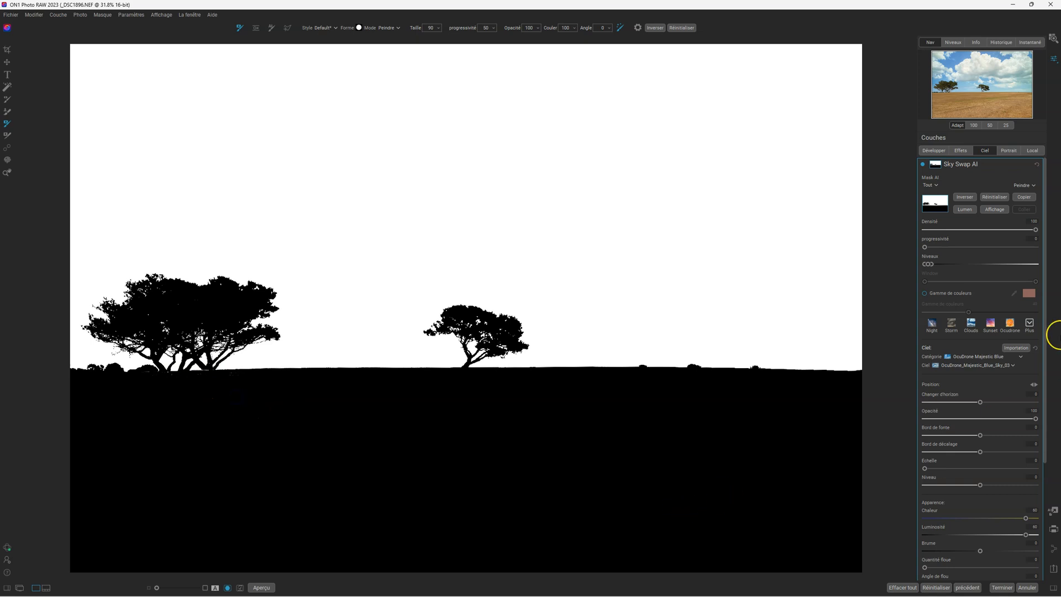
pyautogui.click(998, 210)
# - In the Développer adjustments, set Contraste to 21 and Ombres to 7
pyautogui.click(1016, 290)
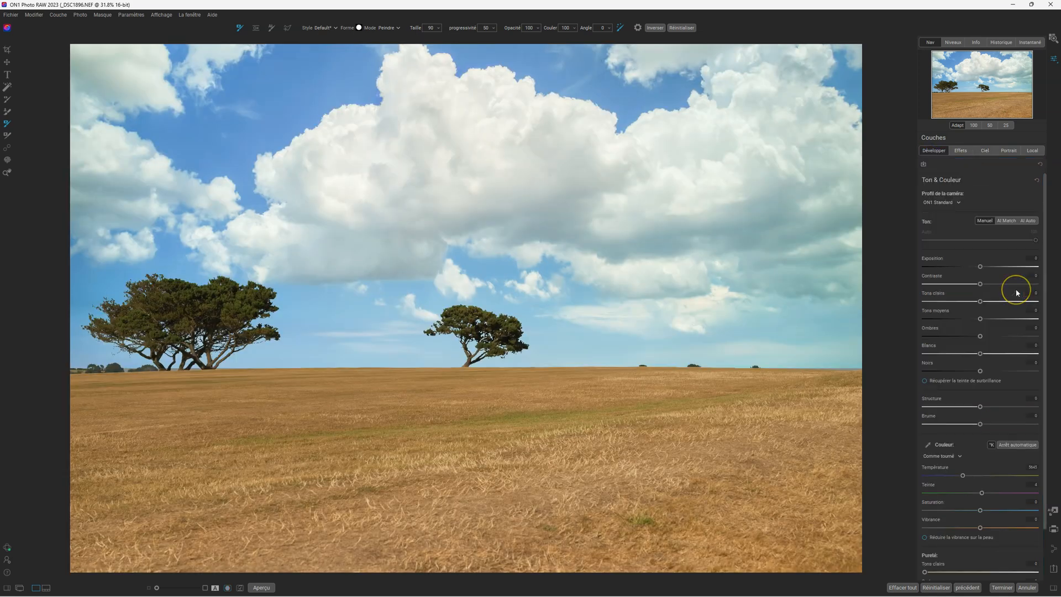
pyautogui.click(998, 331)
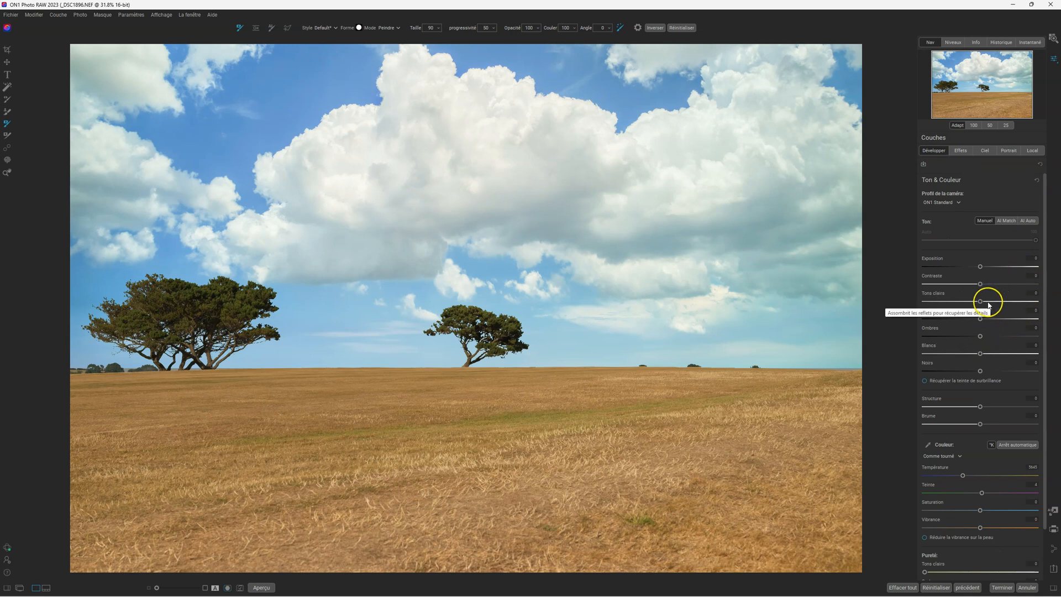
pyautogui.moveTo(980, 285); pyautogui.dragTo(992, 288)
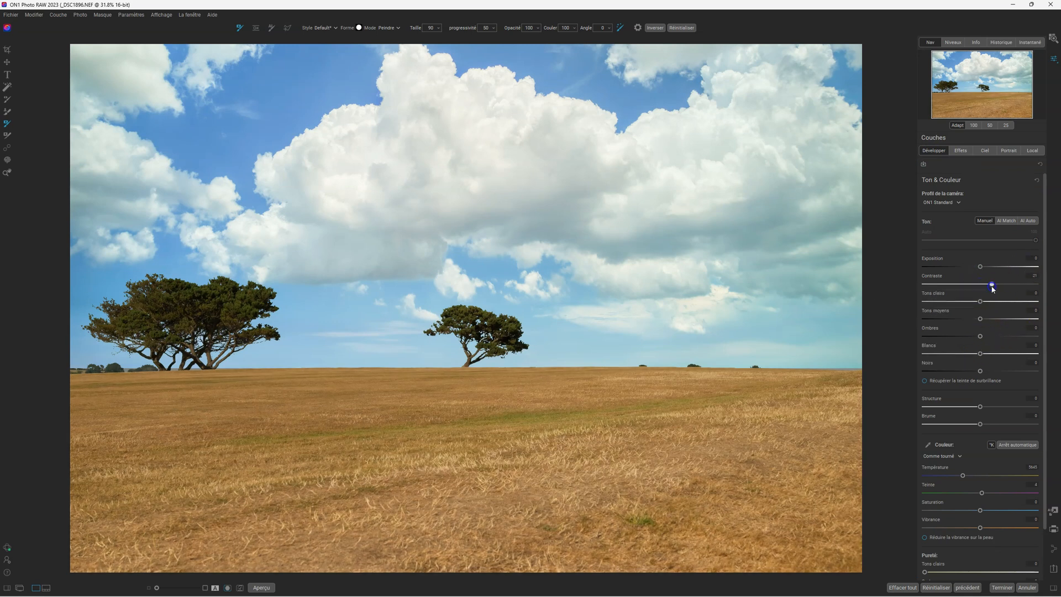
pyautogui.click(981, 336)
pyautogui.moveTo(983, 339); pyautogui.dragTo(985, 338)
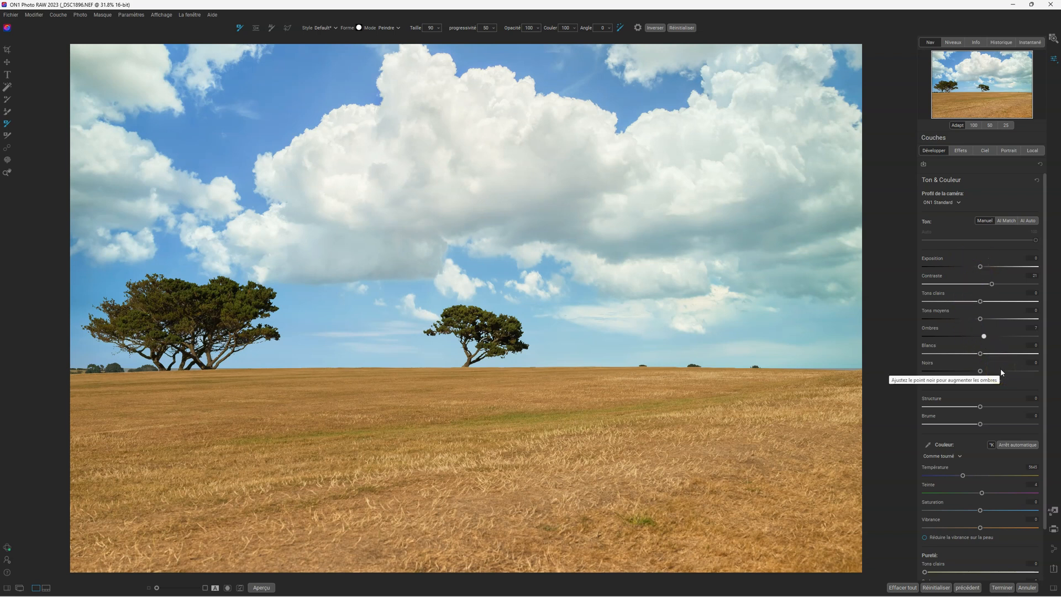
# - Add a LUTs filter to the photo and apply the 1983 LUT from the Vintage Matte category
pyautogui.click(960, 151)
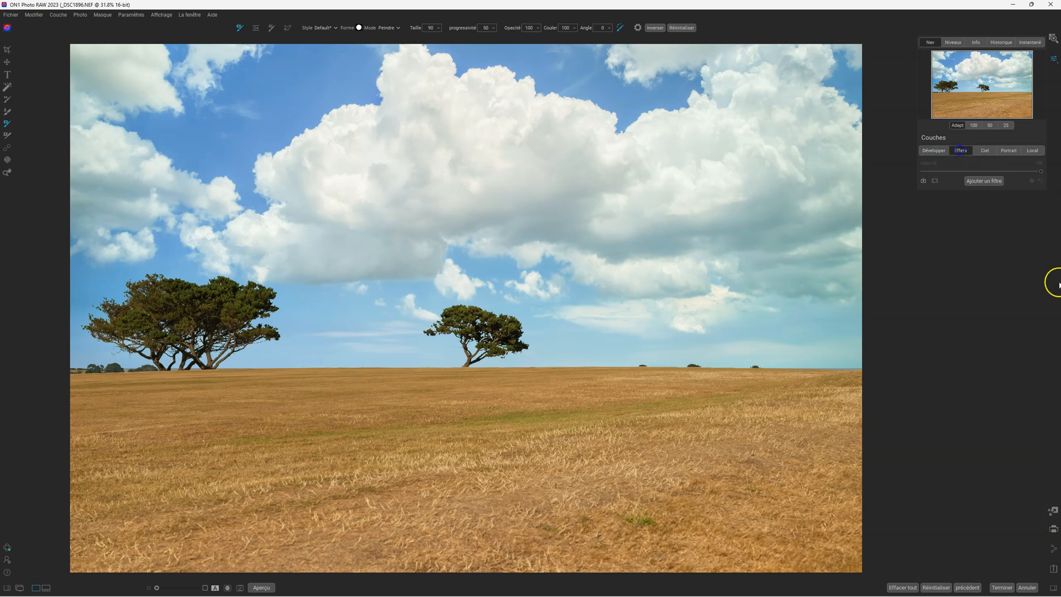
pyautogui.click(983, 181)
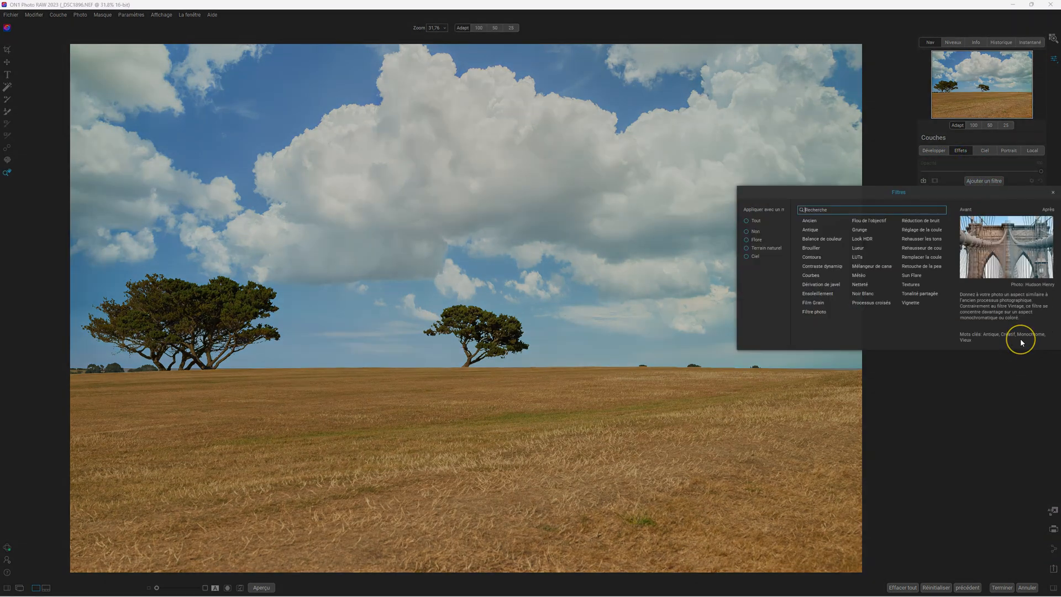
pyautogui.click(858, 257)
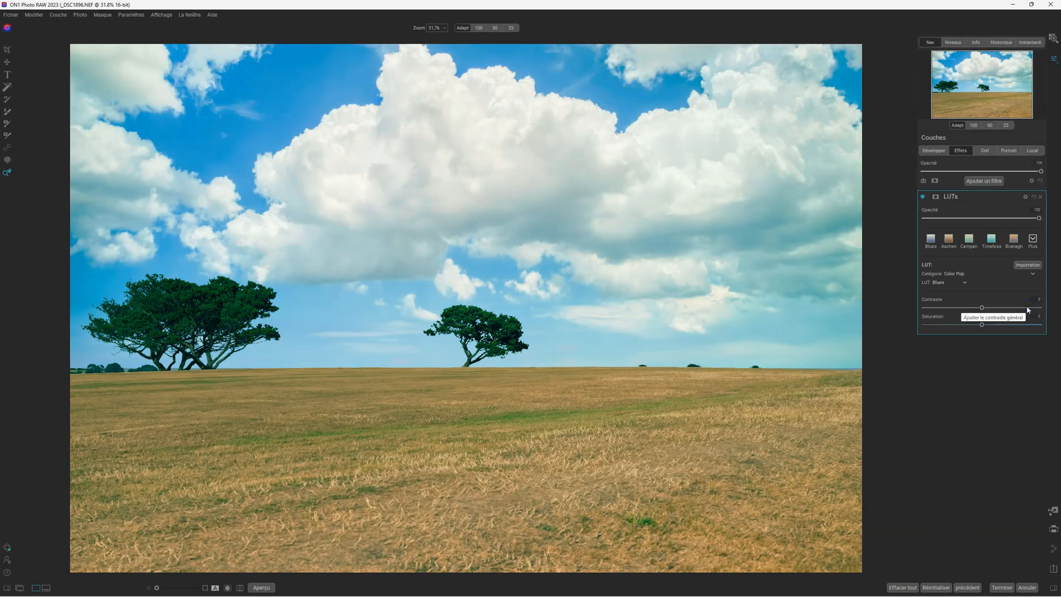
pyautogui.click(1027, 283)
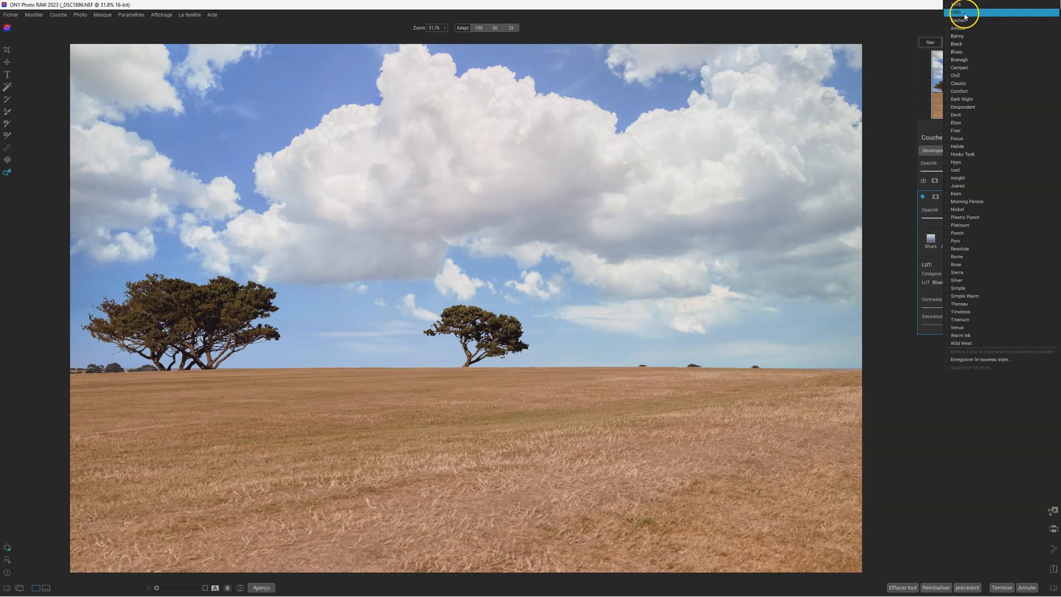
pyautogui.click(965, 14)
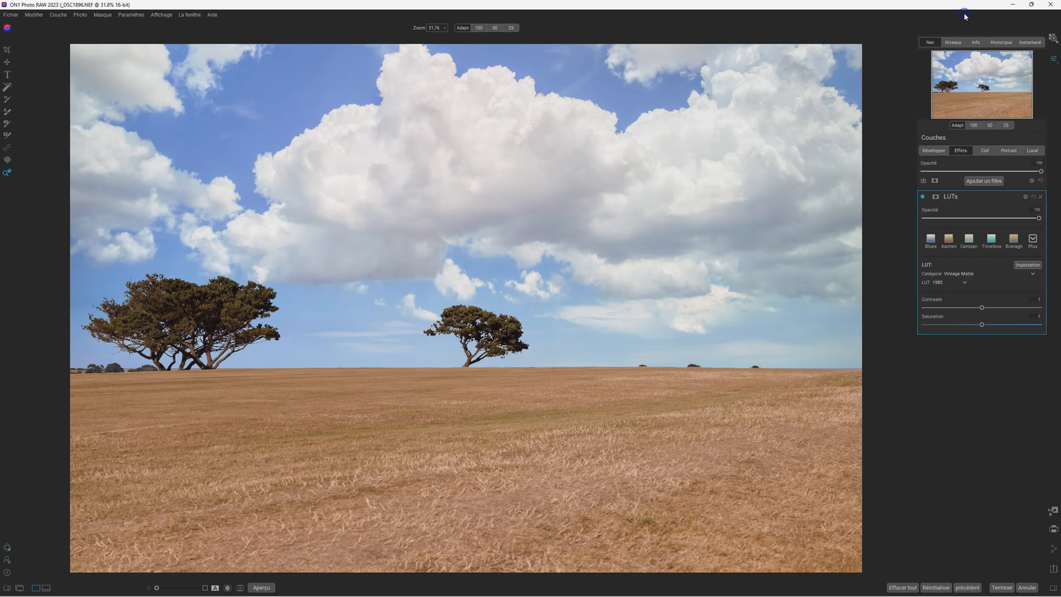
# - Compare the photo with and without the LUTs filter
pyautogui.click(923, 197)
pyautogui.click(923, 197)
pyautogui.click(923, 197)
pyautogui.click(923, 197)
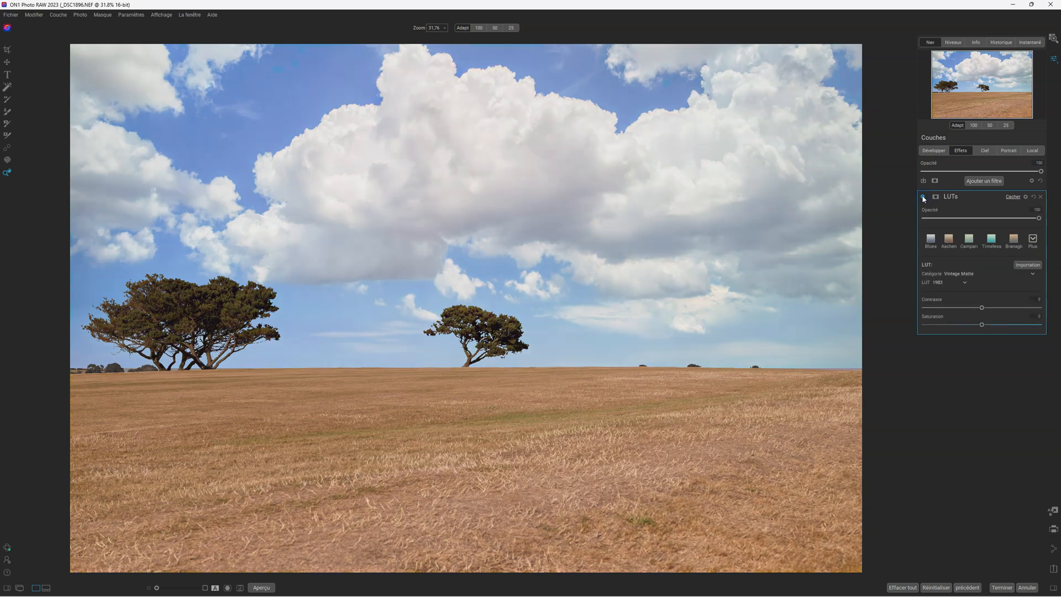